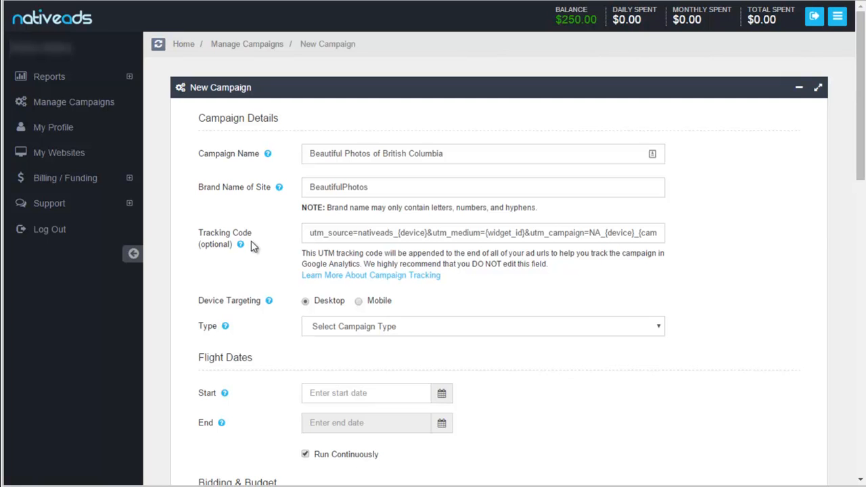
Examine the complete UTM string in the campaign's tracking code field through to its end.
click(635, 233)
key(Right)
key(Right)
key(Right)
key(Right)
key(Right)
key(Right)
key(Right)
key(Right)
key(Right)
key(Right)
key(Right)
key(Right)
key(Right)
key(Right)
key(Right)
key(Right)
key(Right)
key(Right)
key(Right)
key(Right)
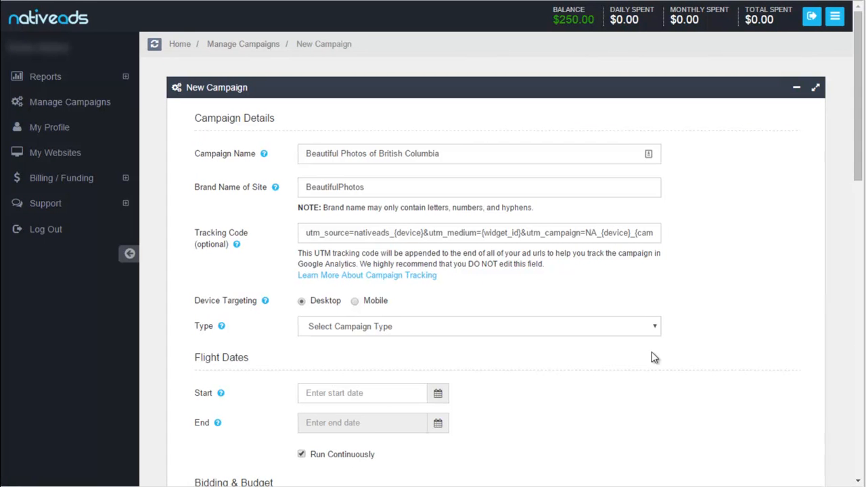
Review example publisher pages and advertising, and set the campaign type to Direct Response / CPA / CPL.
click(659, 326)
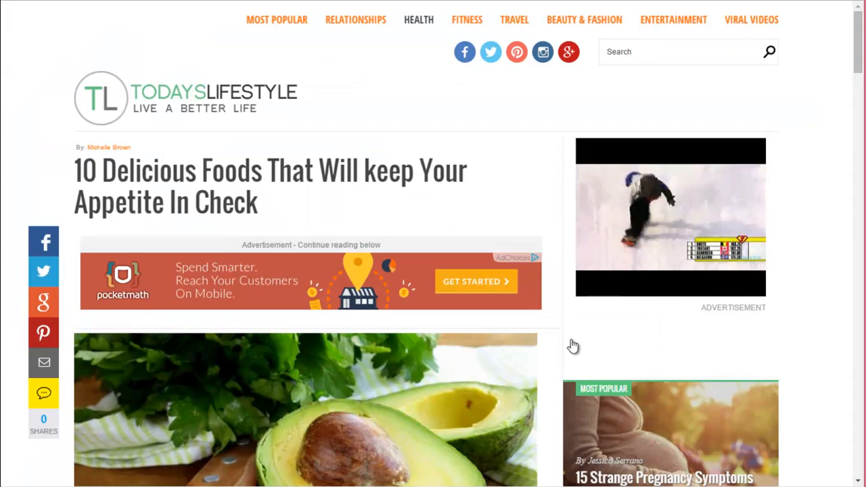
scroll(573, 344, down, 12)
scroll(570, 338, down, 4)
scroll(564, 335, up, 15)
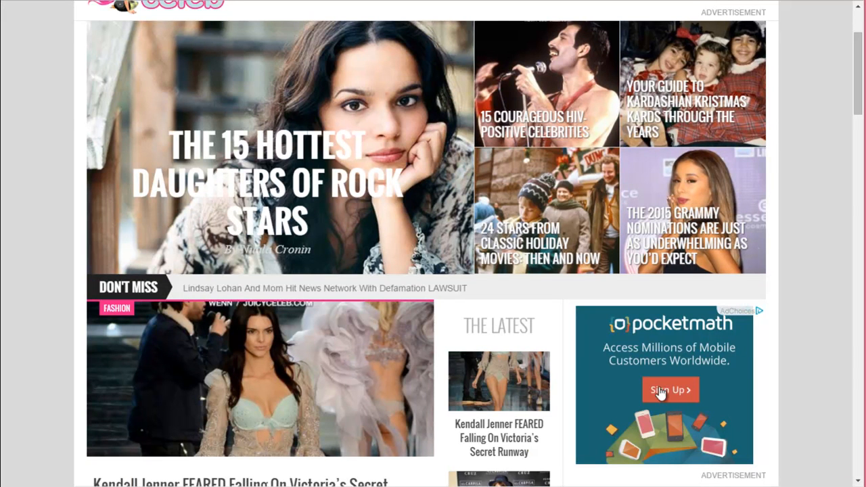
click(677, 394)
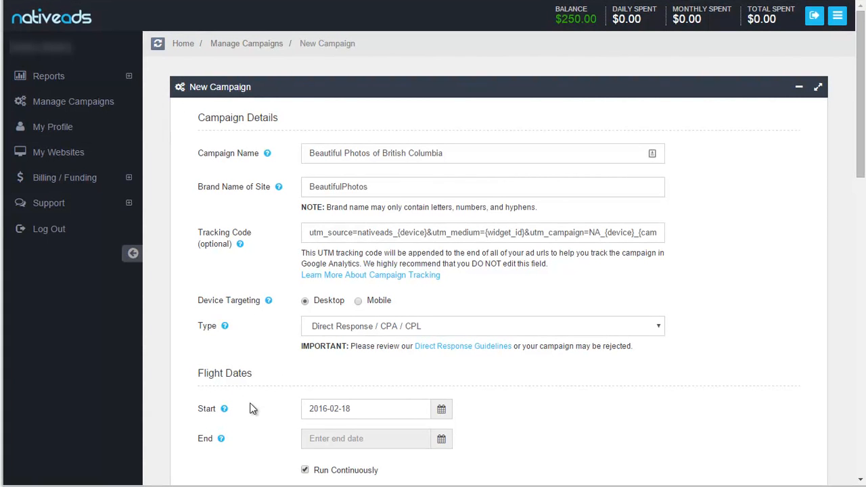
Set the campaign's flight start date to 2016-02-18.
click(411, 408)
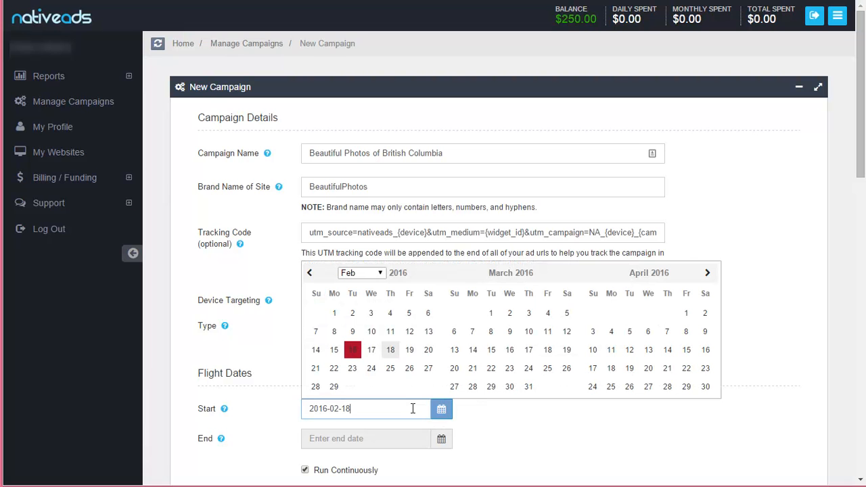
click(391, 350)
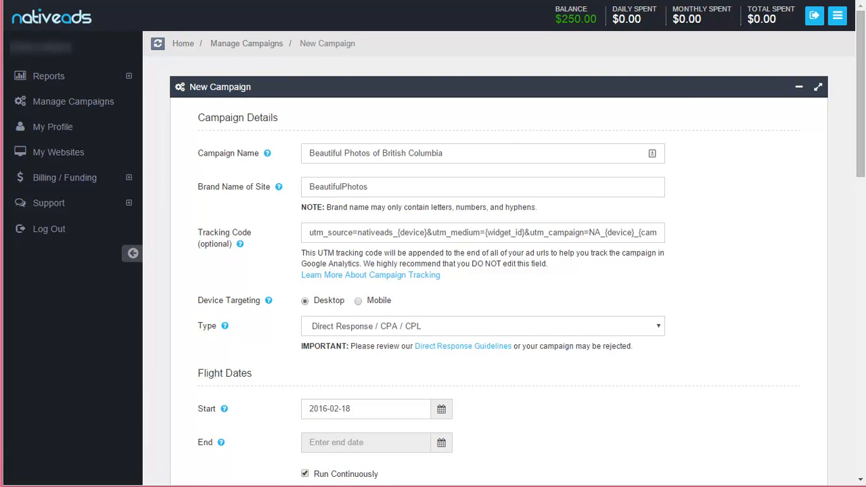
Set the campaign's spending cap to $1000 with a weekly spending period.
scroll(488, 437, down, 1)
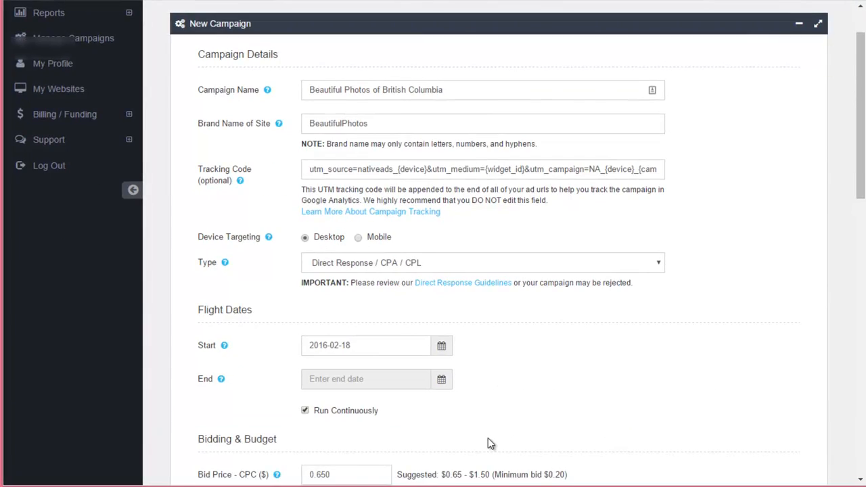
scroll(491, 443, down, 3)
scroll(488, 438, down, 2)
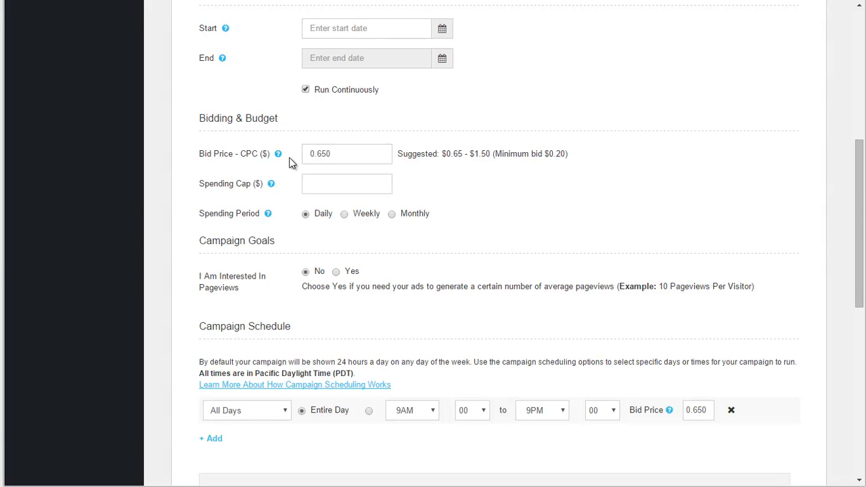
click(331, 179)
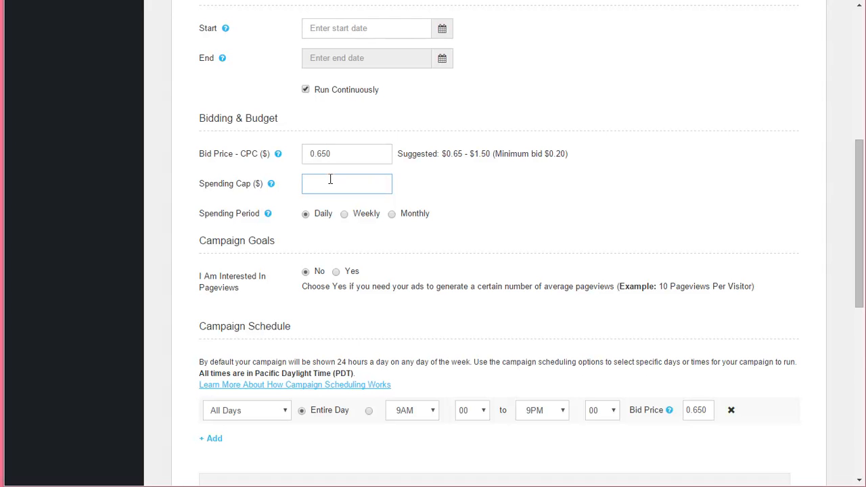
text(1000)
click(344, 216)
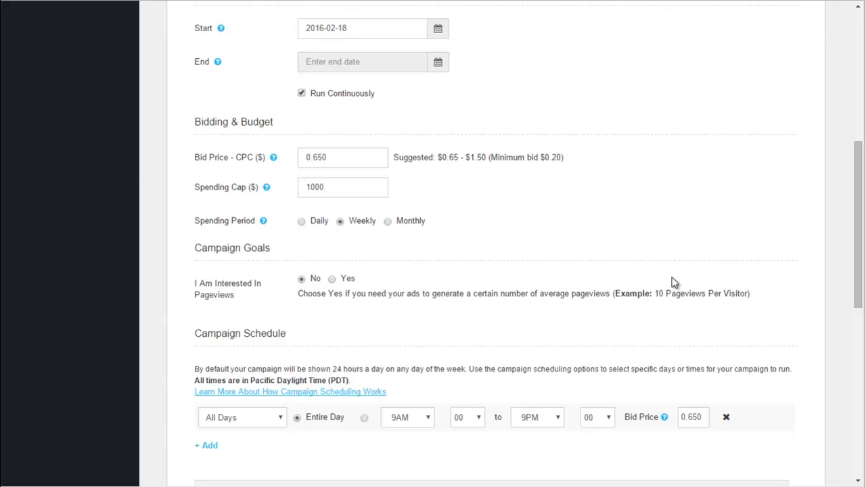
Enable the pageviews campaign goal and consult the help article on adding the analytics pixel to the website's head section.
click(332, 280)
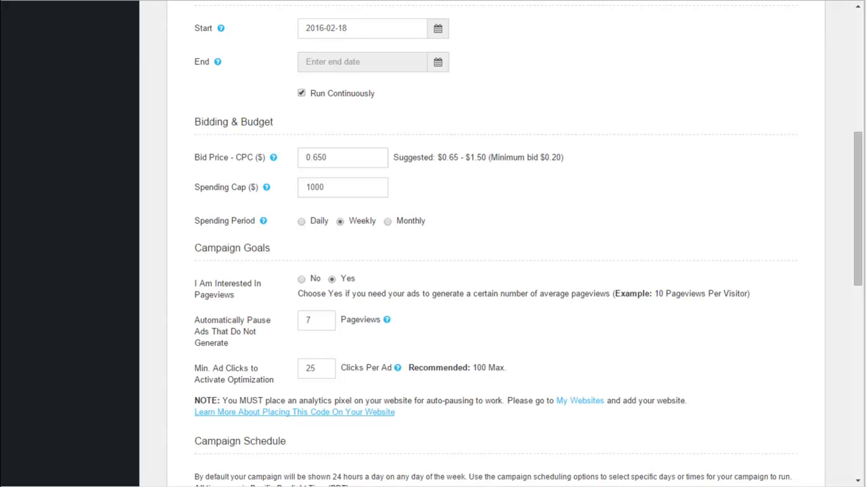
click(588, 402)
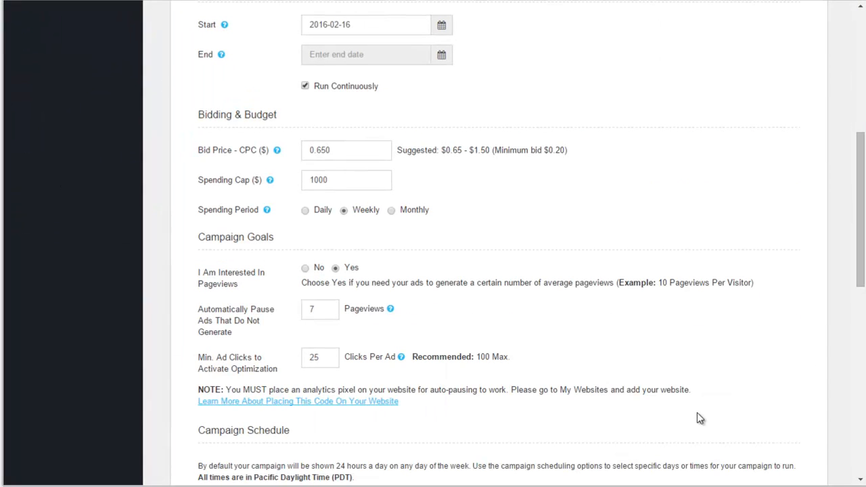
click(349, 404)
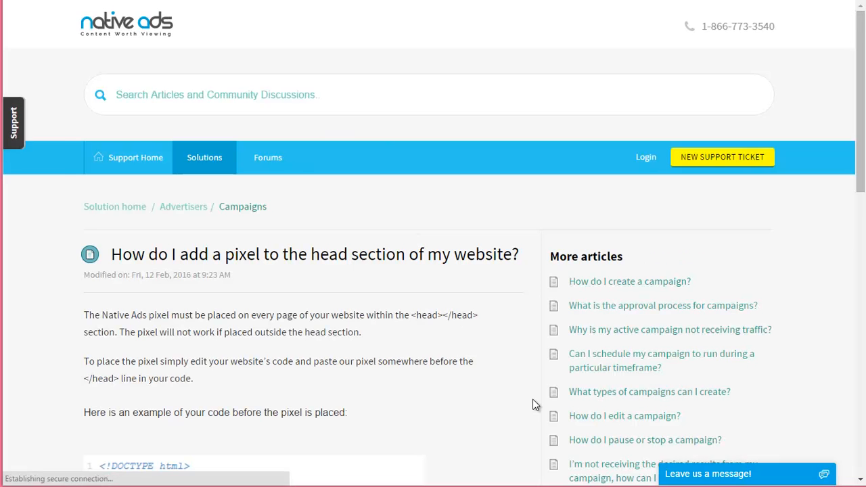
scroll(534, 404, down, 8)
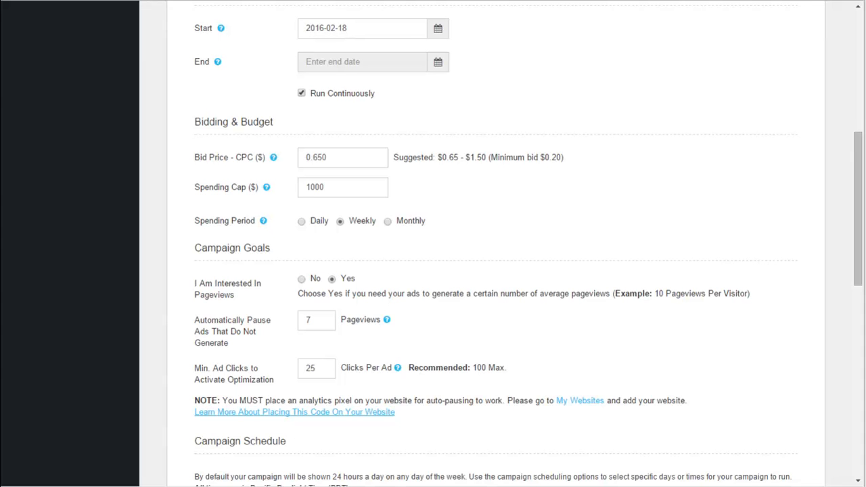
Schedule the campaign for Monday to Friday with a specific time range of 9:00 AM to 5:30 PM.
drag(855, 197, 852, 319)
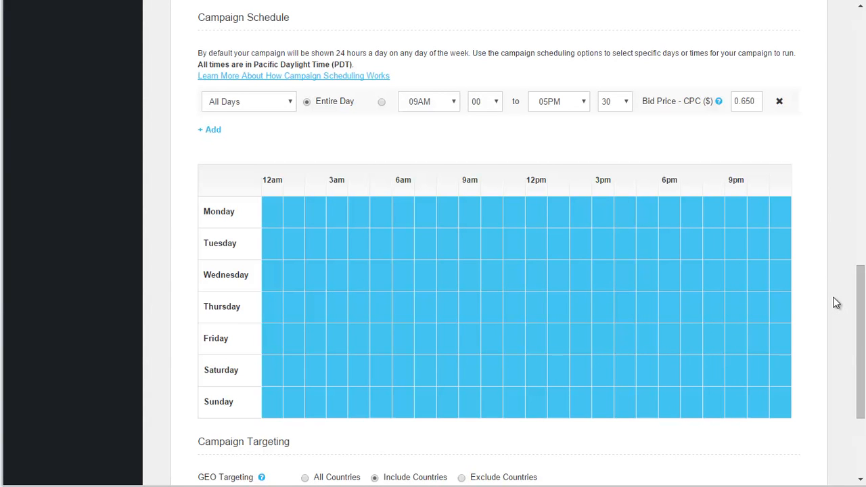
click(289, 102)
click(263, 133)
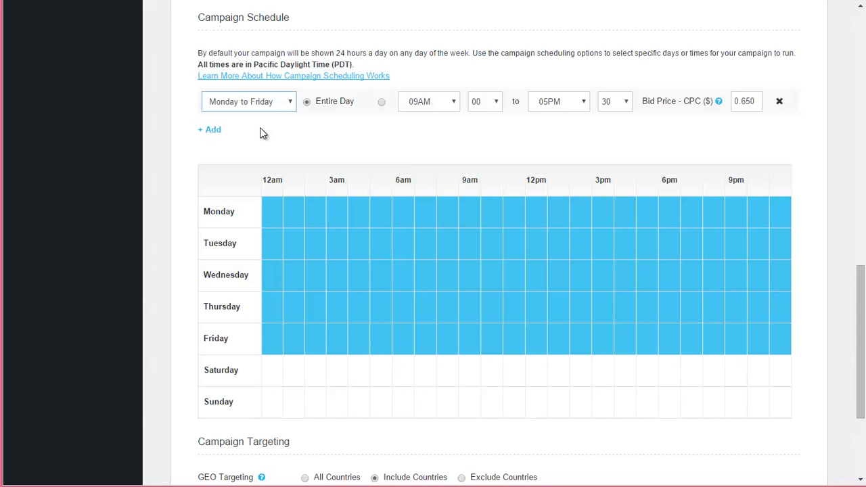
click(381, 101)
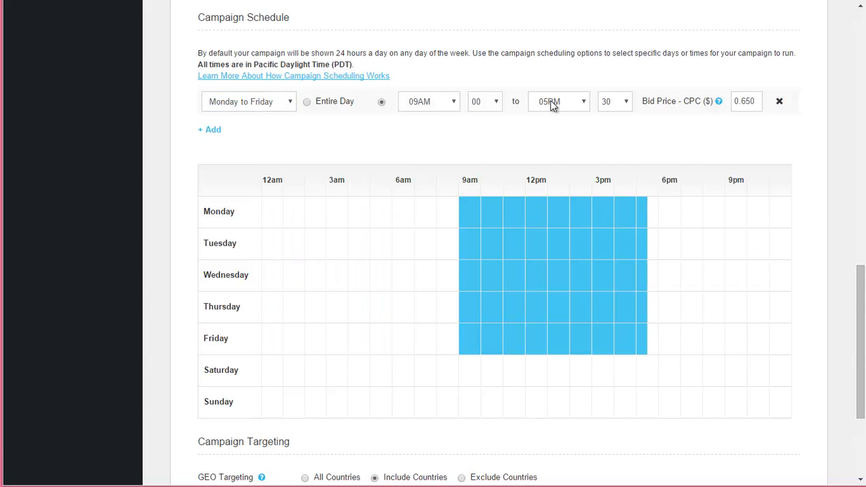
click(586, 107)
click(584, 105)
Add a second schedule entry for Saturday from 9:00 AM to 12:00 PM.
click(215, 130)
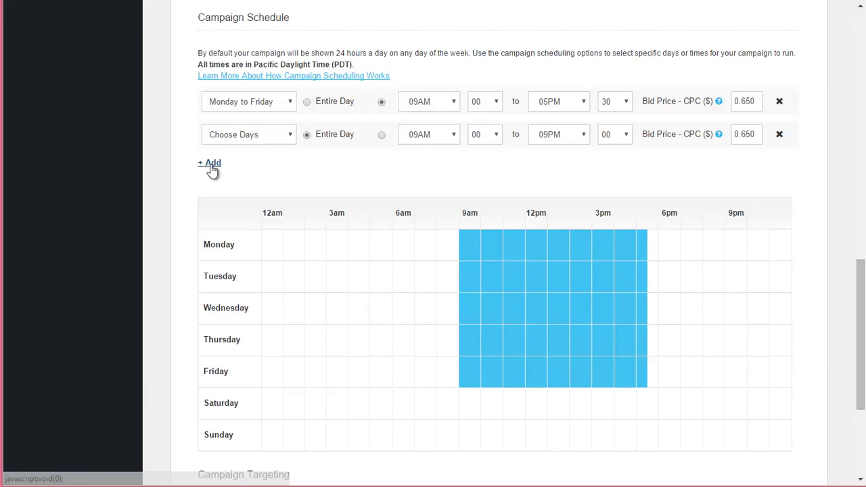
click(289, 136)
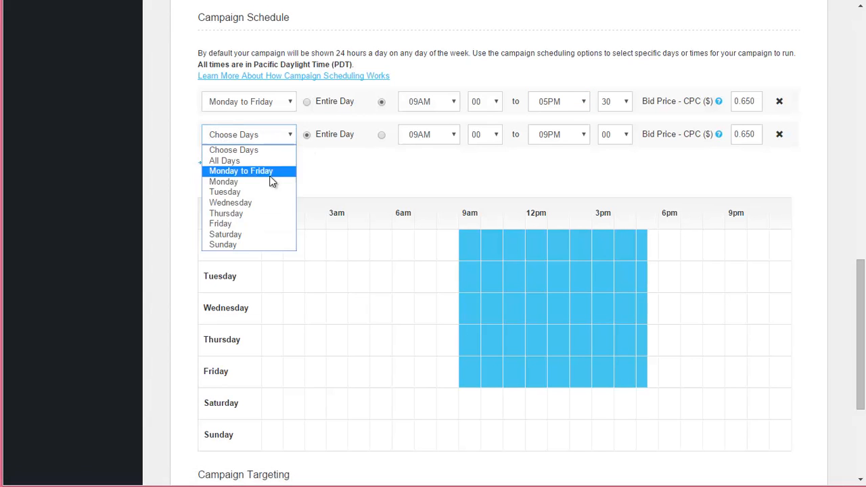
click(259, 234)
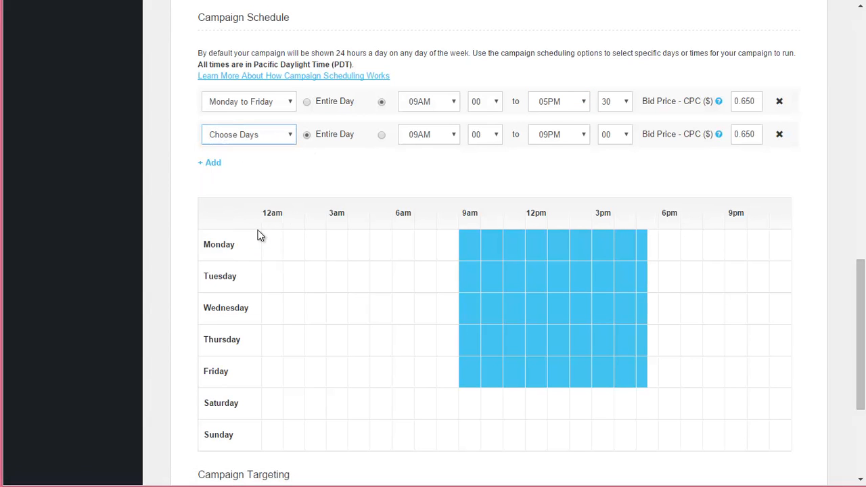
click(381, 135)
click(585, 139)
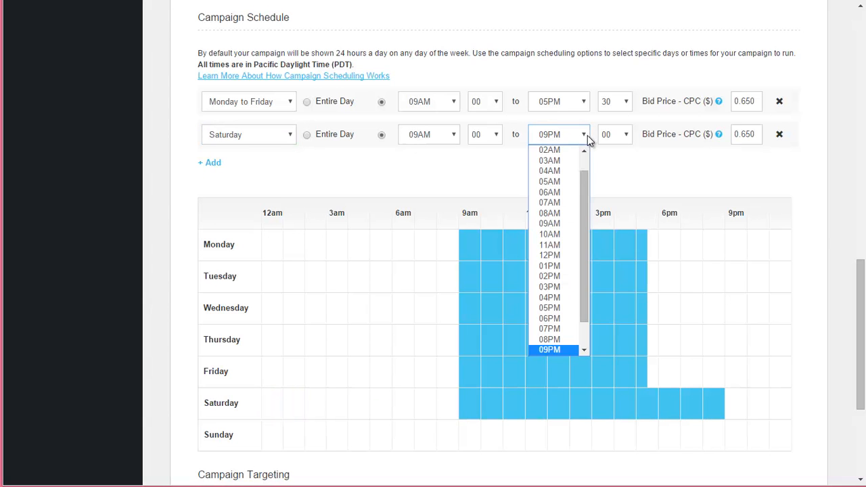
click(564, 256)
scroll(843, 373, up, 1)
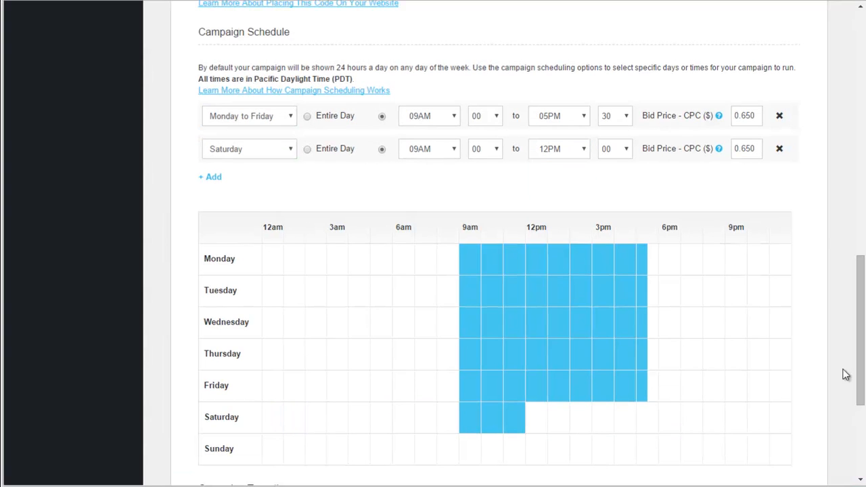
Set GEO targeting to Include Countries and add Australia to the targeted countries.
scroll(859, 365, down, 3)
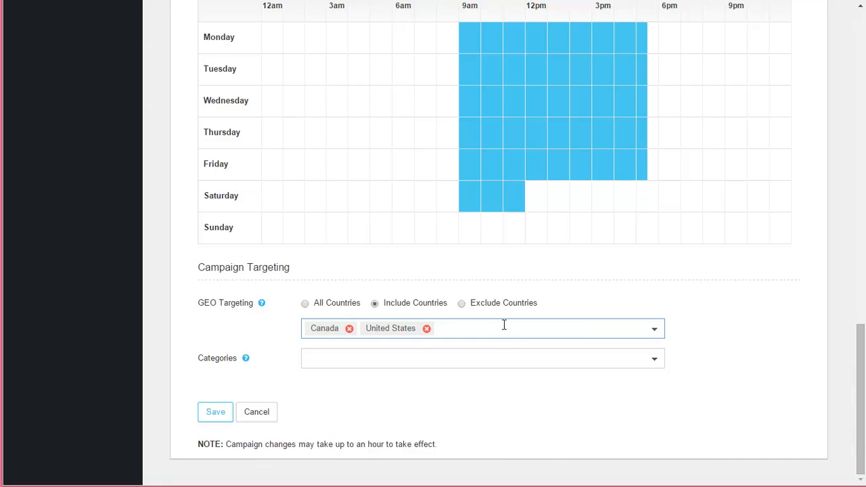
click(463, 304)
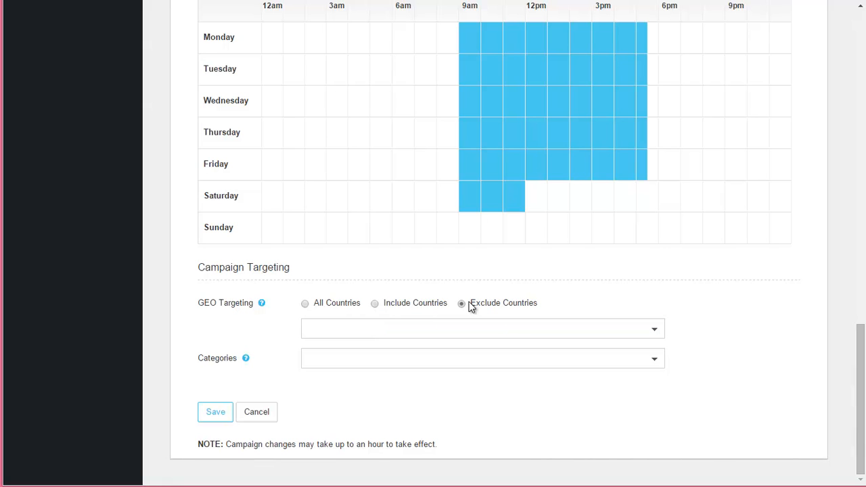
click(377, 304)
click(471, 328)
text(aus)
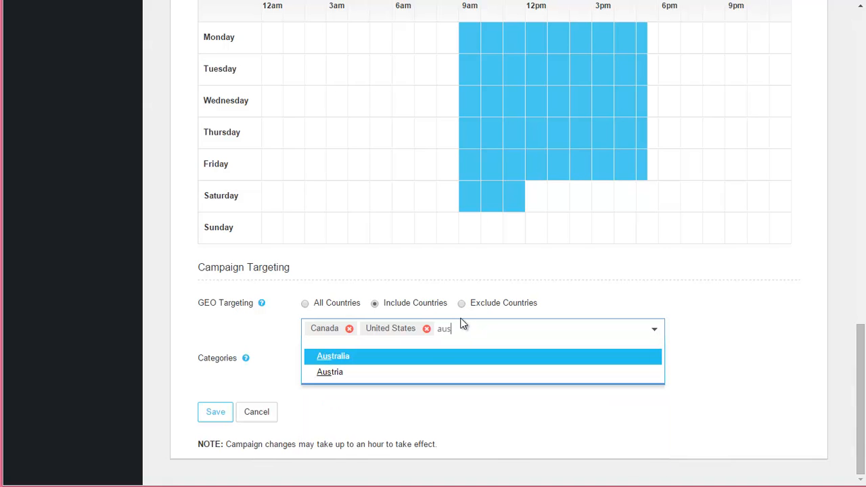
click(431, 357)
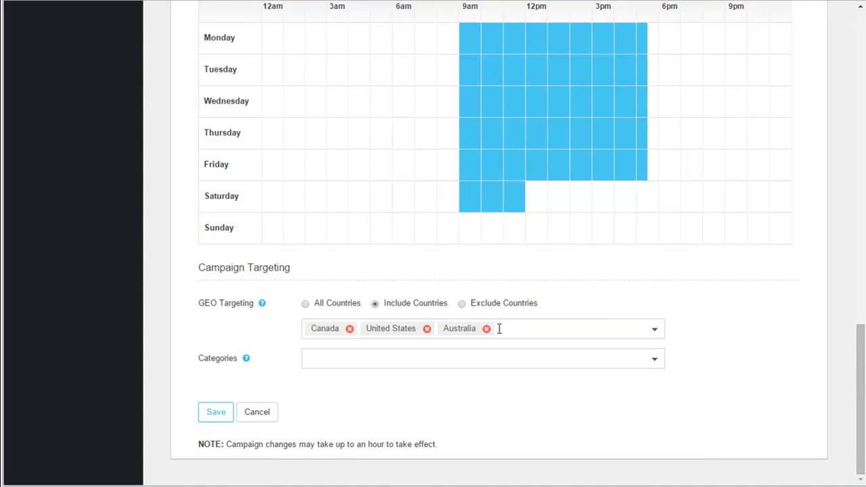
Target the campaign to the Hobbies & Interests and Arts & Entertainment categories.
click(655, 359)
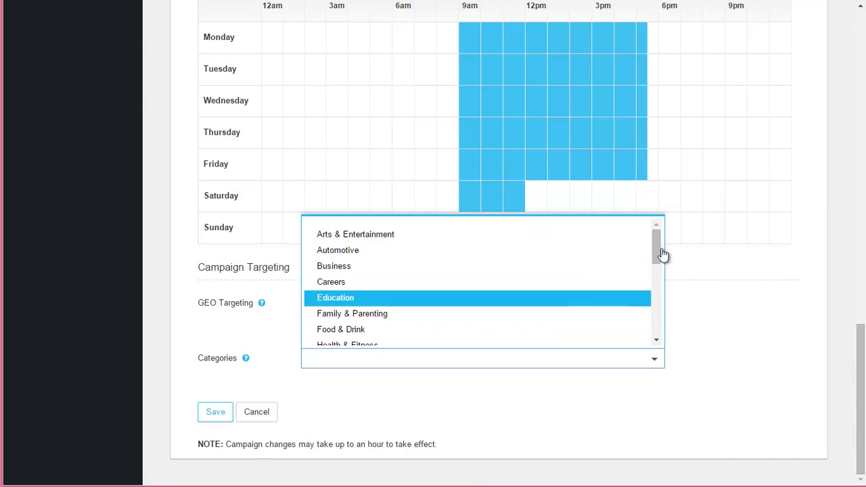
drag(668, 247, 663, 283)
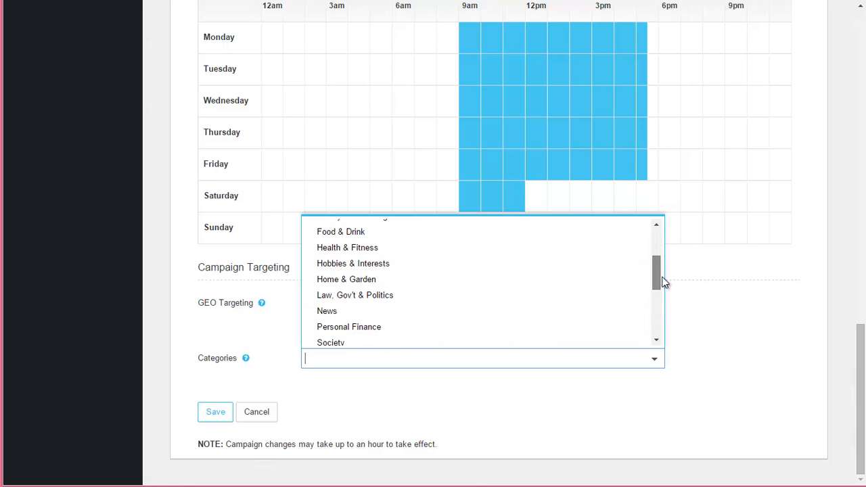
click(471, 268)
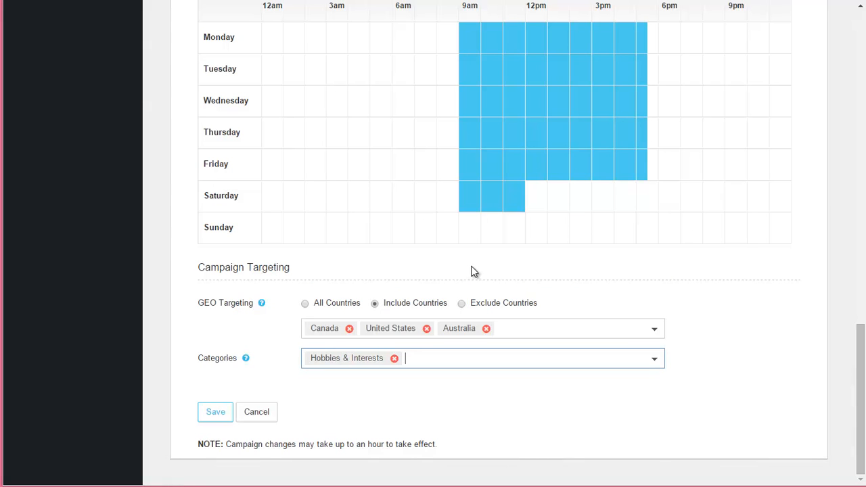
click(655, 358)
drag(662, 261, 551, 249)
click(509, 235)
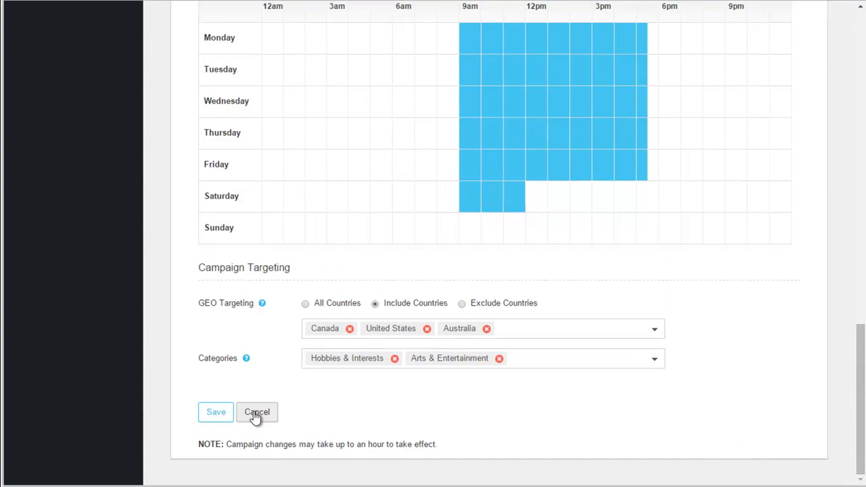
Save the new campaign and confirm its 65 cent bid.
click(217, 419)
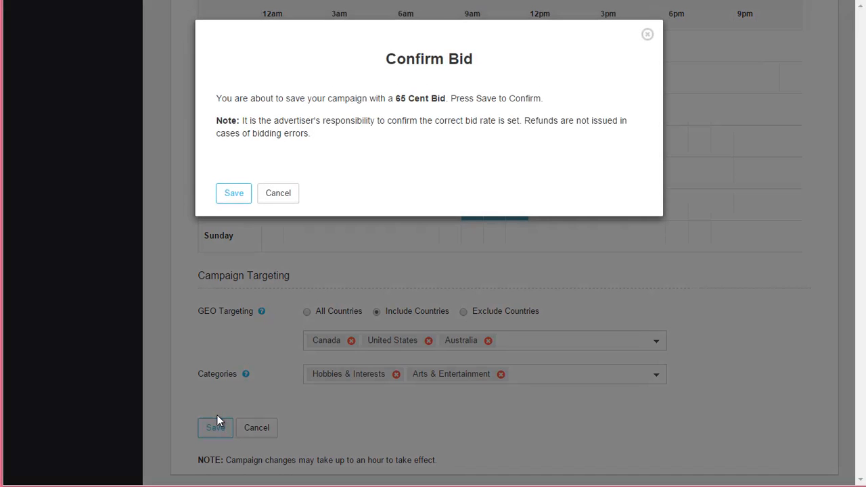
click(240, 199)
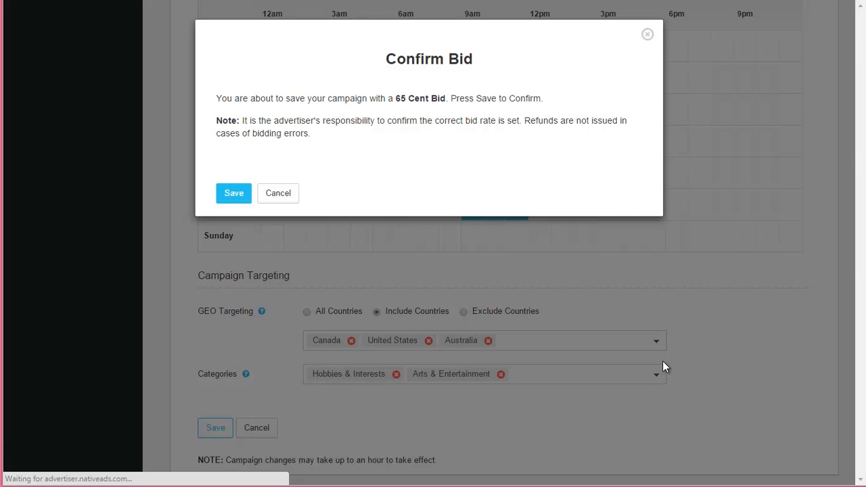